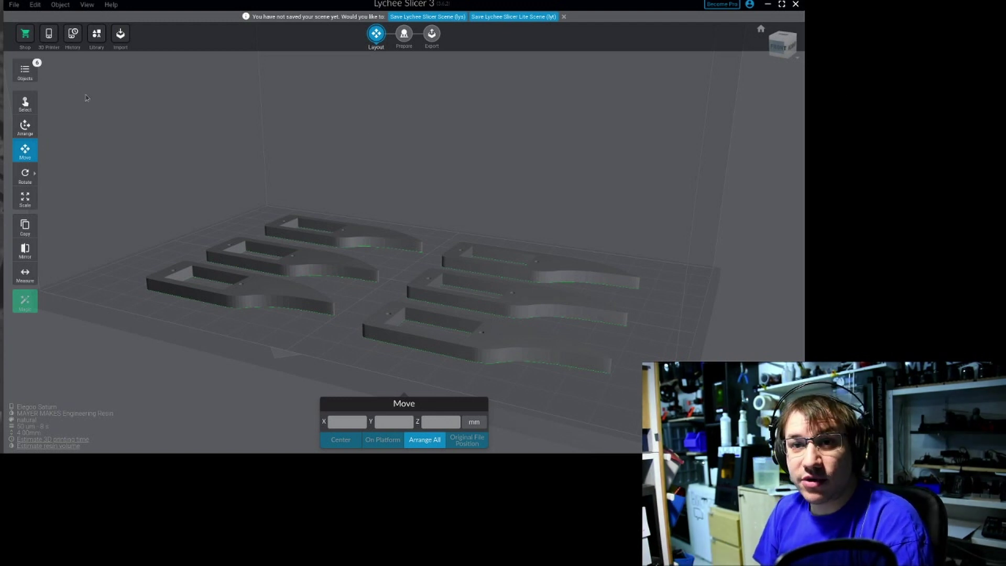
# On mayermakes.at, go to the Engineering Resin page and follow Slicer Profiles to the mayermakes/Engineering-Resin GitHub repo.
pyautogui.hotkey('alt', 'Tab')
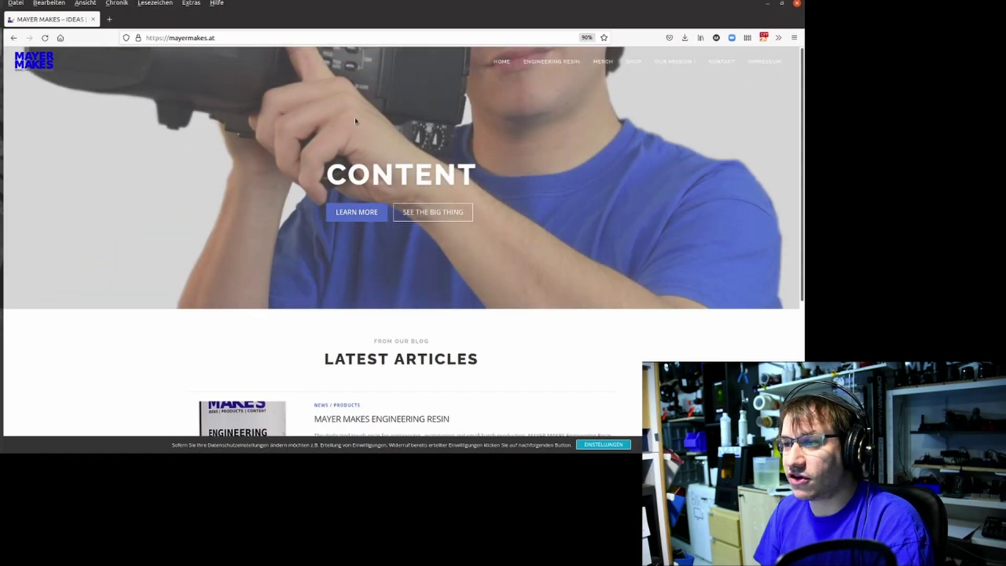
pyautogui.click(555, 62)
pyautogui.scroll(-5, 325, 209)
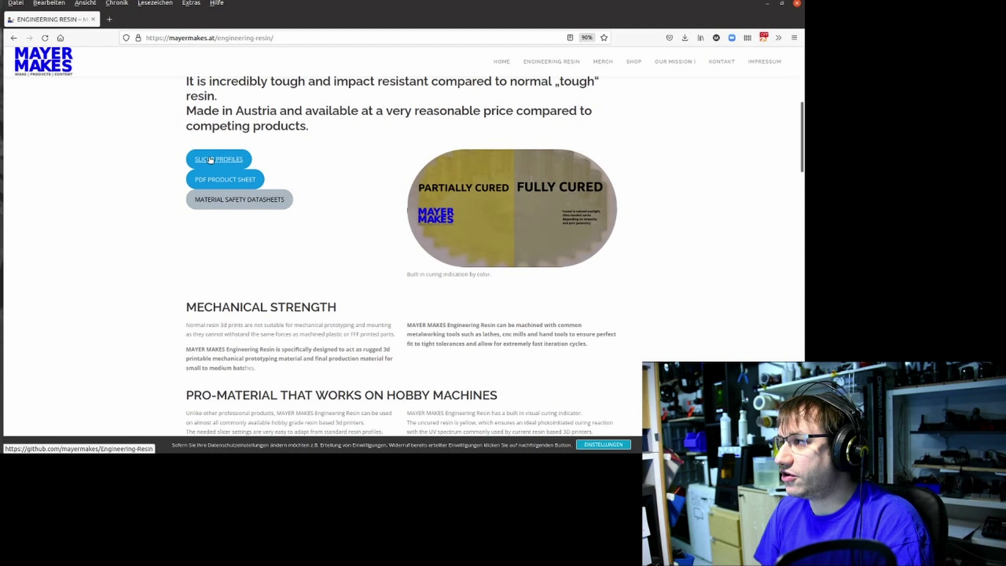
pyautogui.click(210, 160)
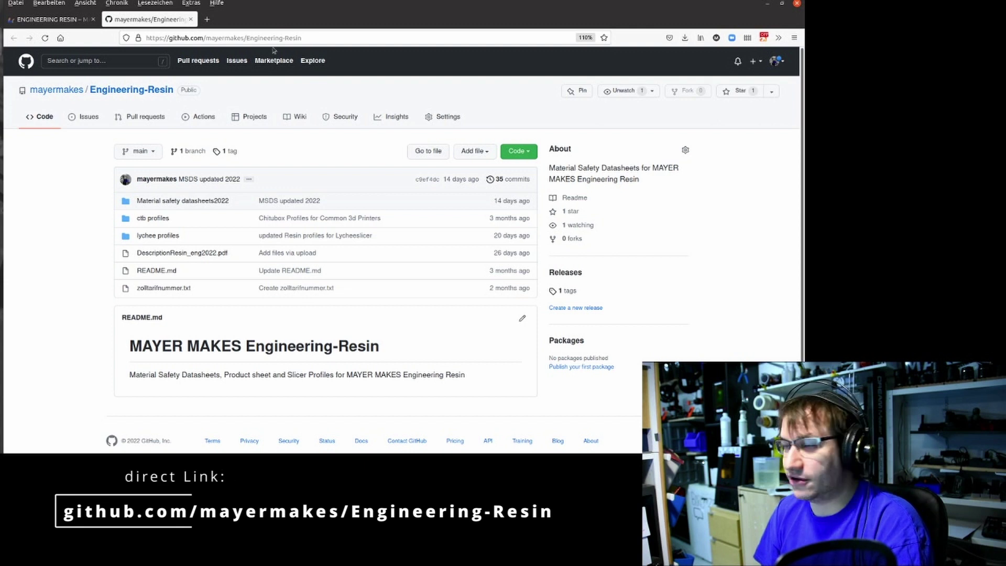
# After checking the lychee profiles folder, download the repository as Engineering-Resin-main.zip and open it.
pyautogui.click(157, 235)
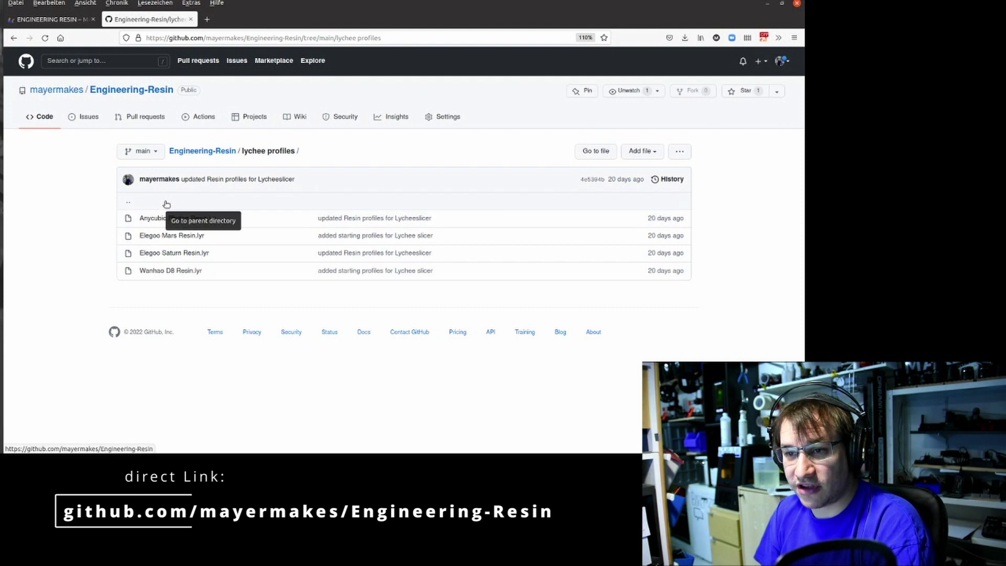
pyautogui.click(207, 150)
pyautogui.click(518, 151)
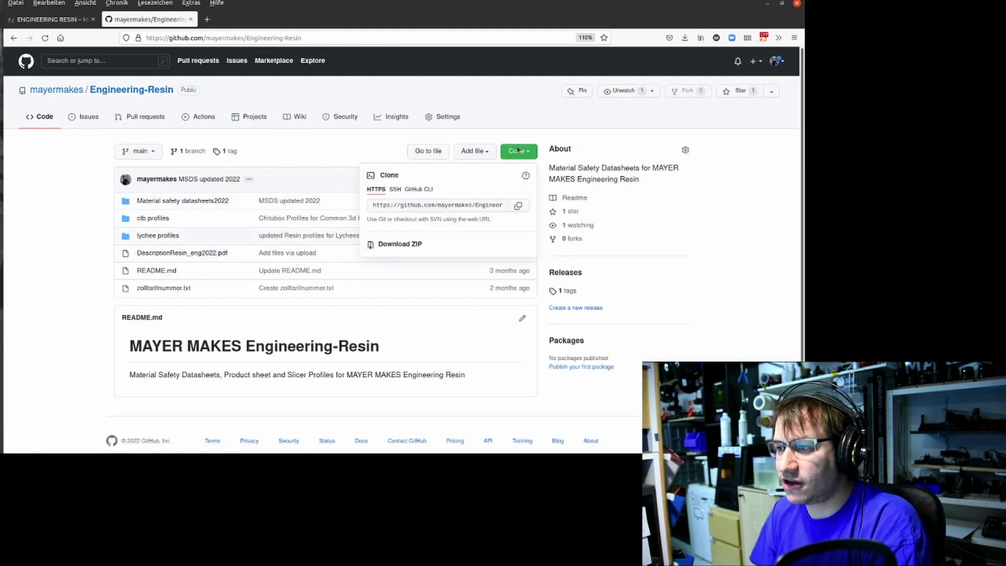
pyautogui.click(400, 244)
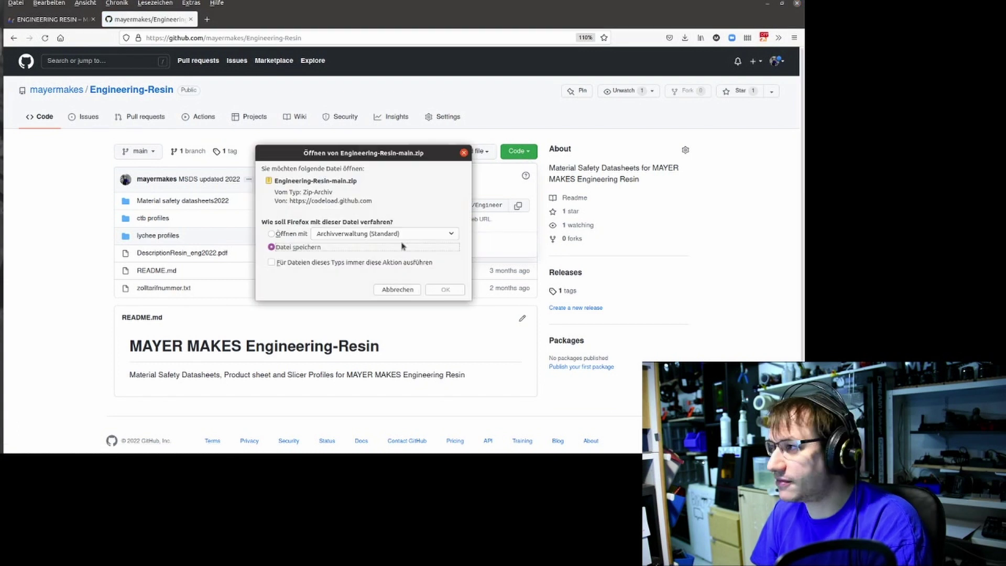
pyautogui.click(445, 289)
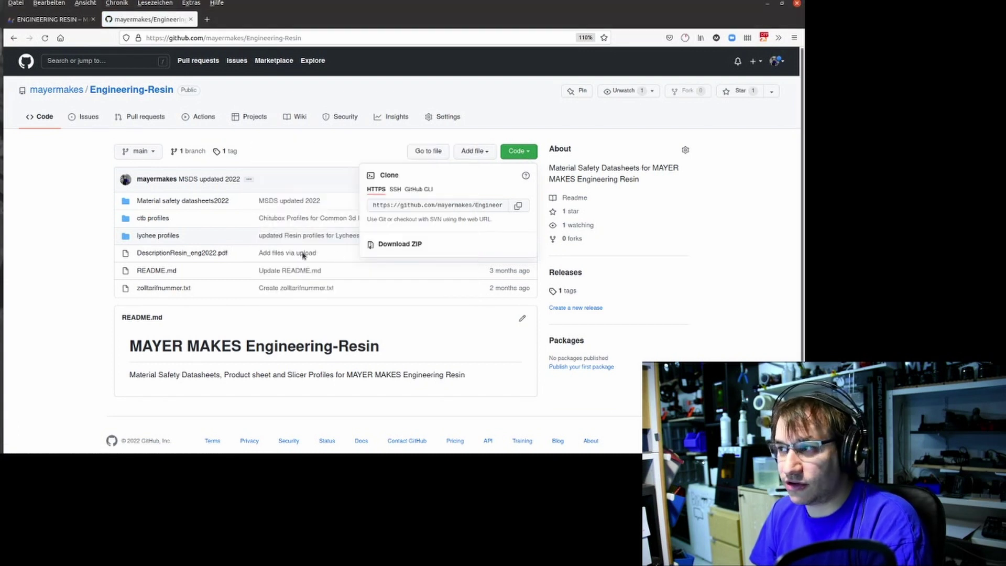
pyautogui.click(346, 144)
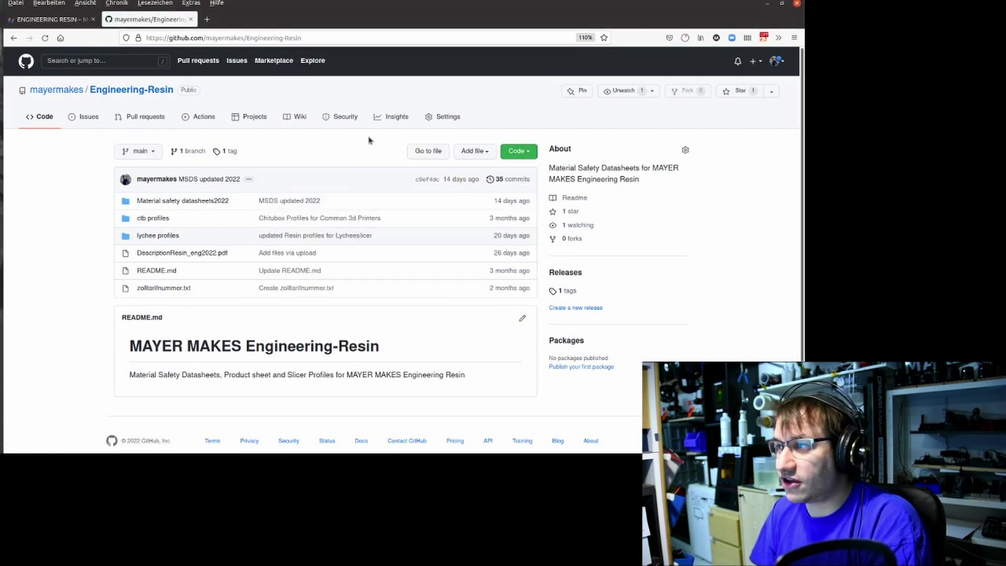
pyautogui.click(685, 38)
pyautogui.click(678, 96)
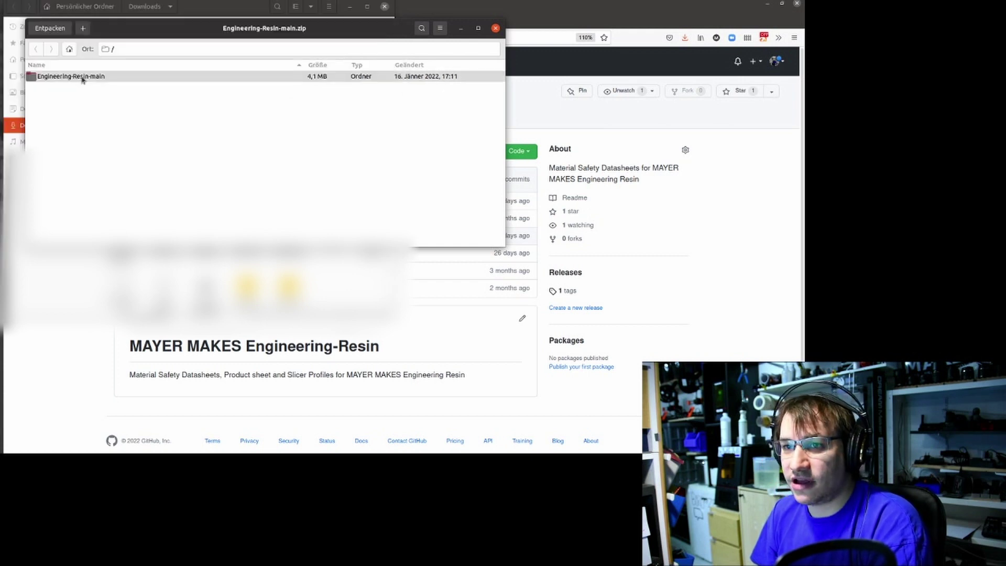
# Extract Elegoo Saturn Resin.lyr from Engineering-Resin-main/lychee profiles into Downloads, then close Archive Manager.
pyautogui.click(83, 78)
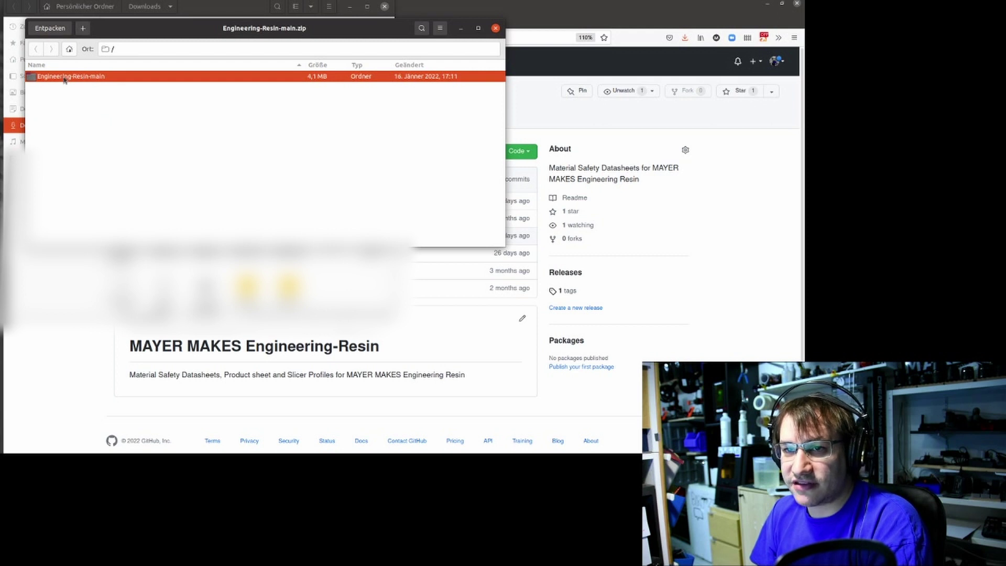
pyautogui.doubleClick(64, 80)
pyautogui.doubleClick(65, 88)
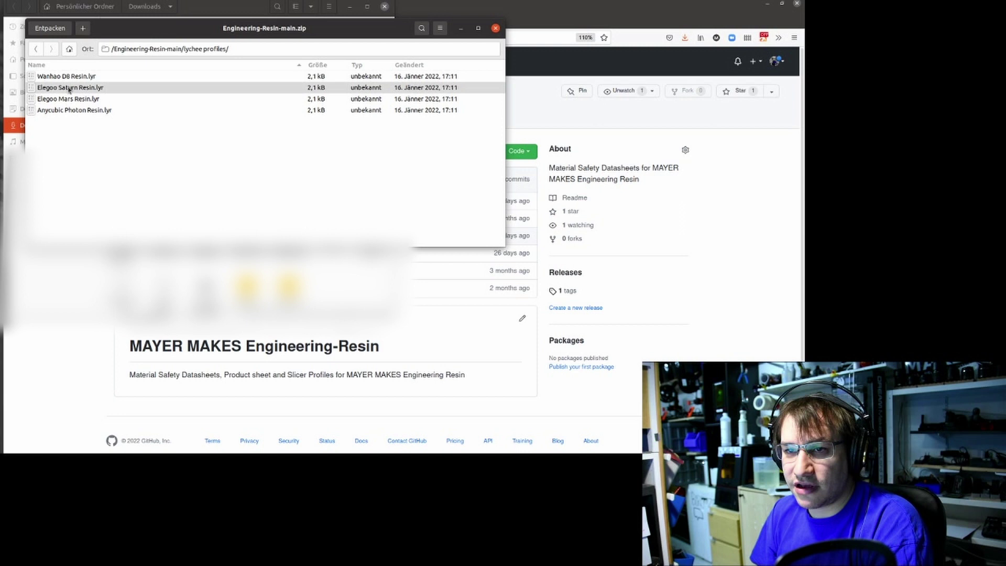
pyautogui.click(69, 89)
pyautogui.rightClick(69, 89)
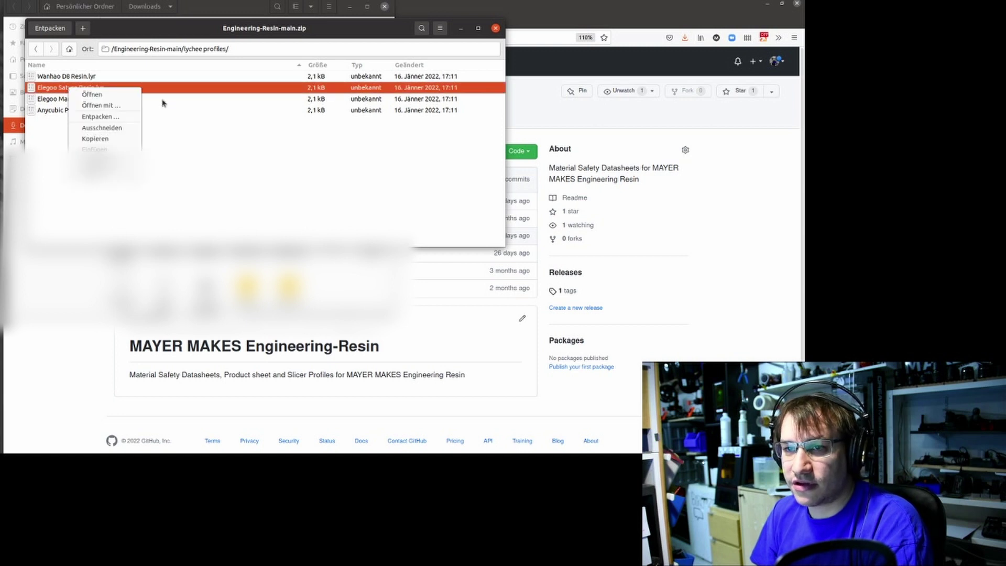
pyautogui.press('Escape')
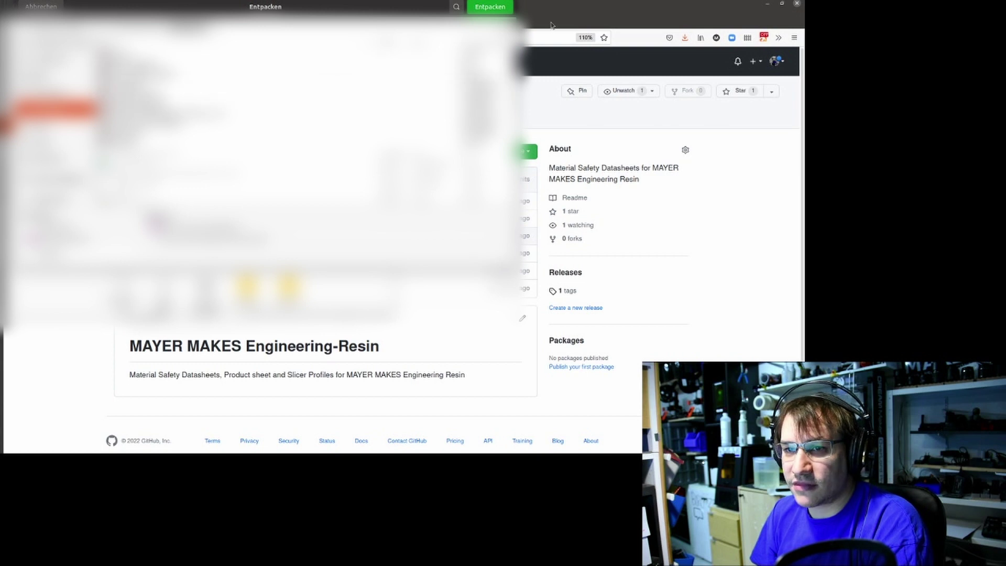
pyautogui.click(492, 7)
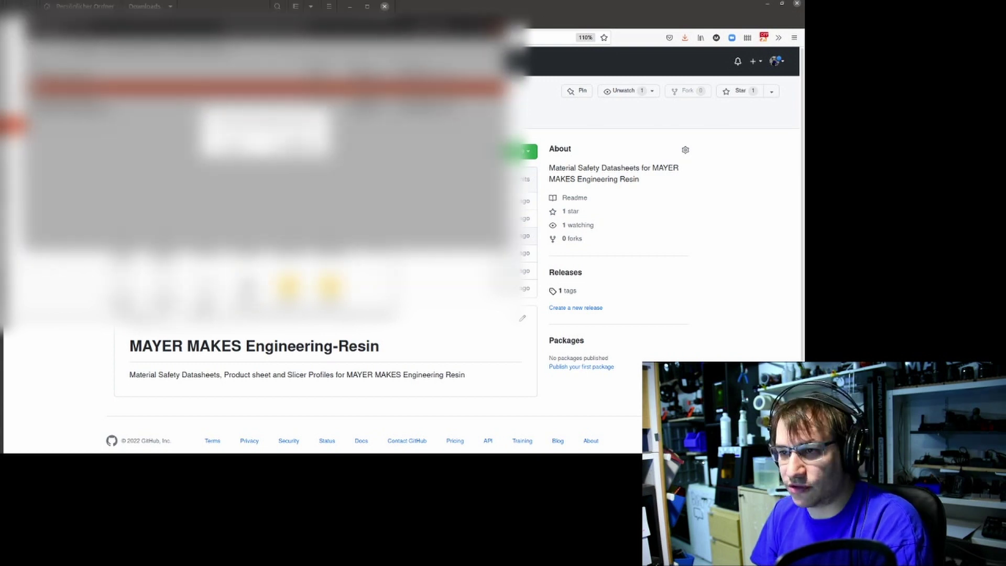
pyautogui.click(385, 6)
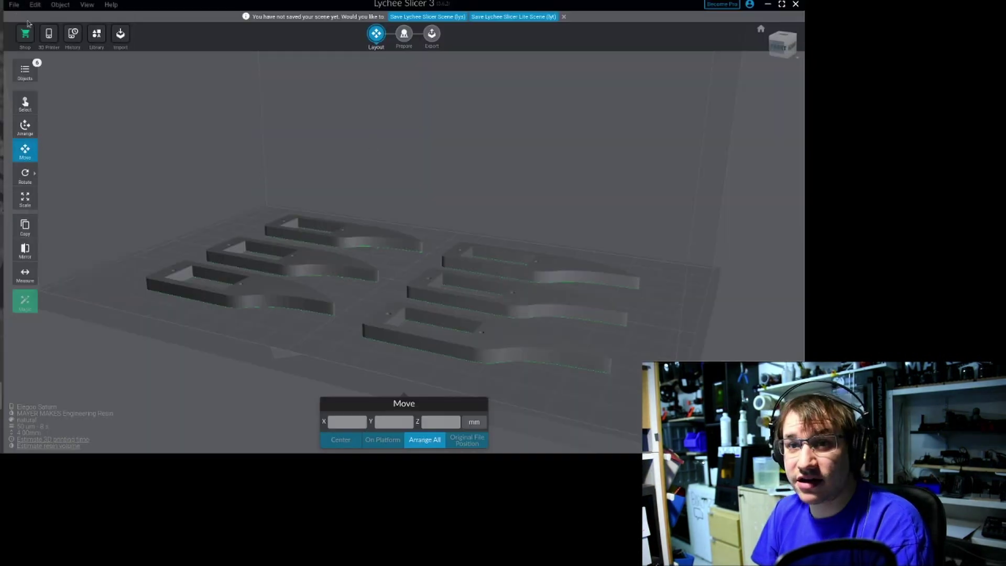
# Select Elegoo Saturn with MAYER MAKES Engineering Resin natural at 50um, then close the resin dialog.
pyautogui.click(48, 33)
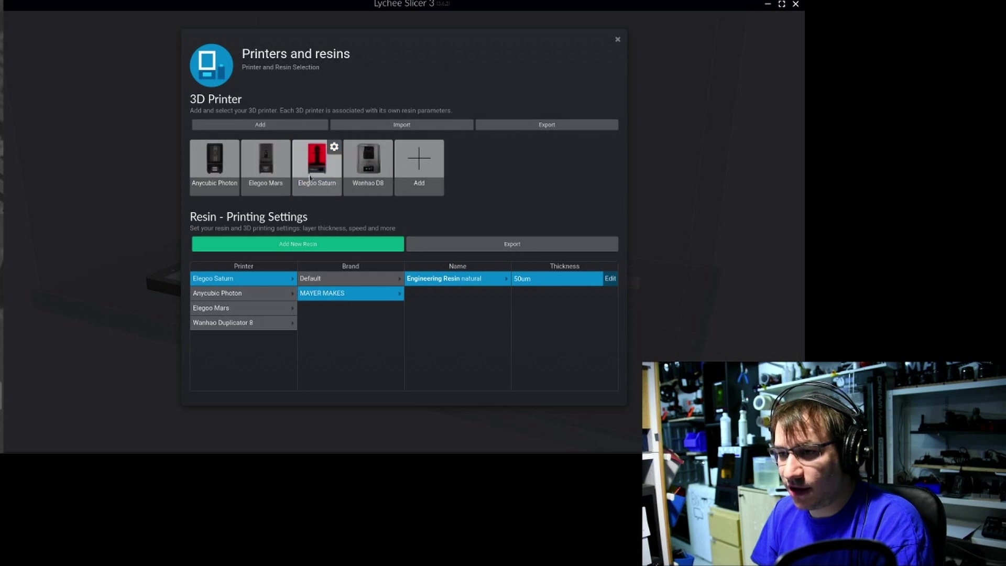
pyautogui.click(266, 165)
pyautogui.click(314, 165)
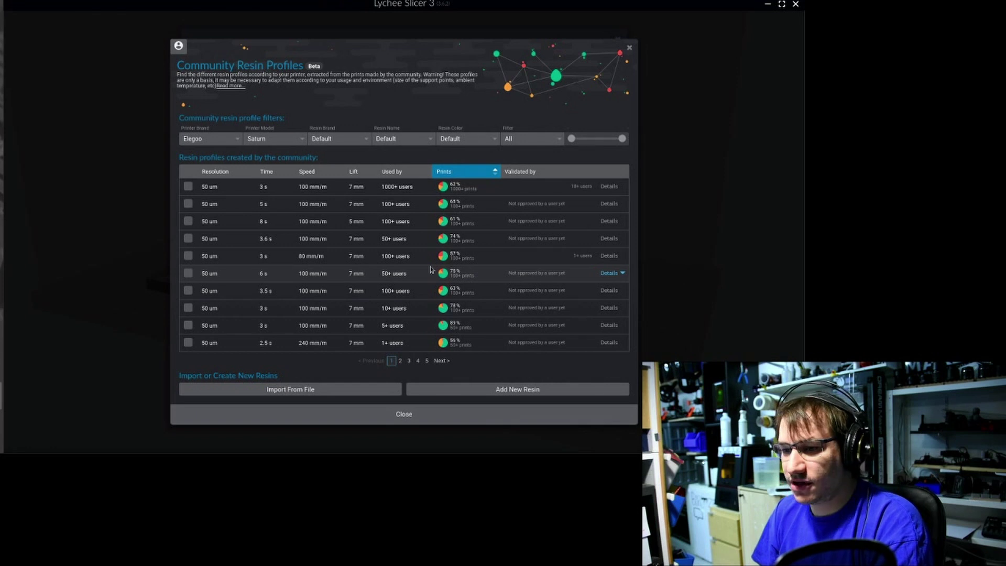
pyautogui.click(405, 415)
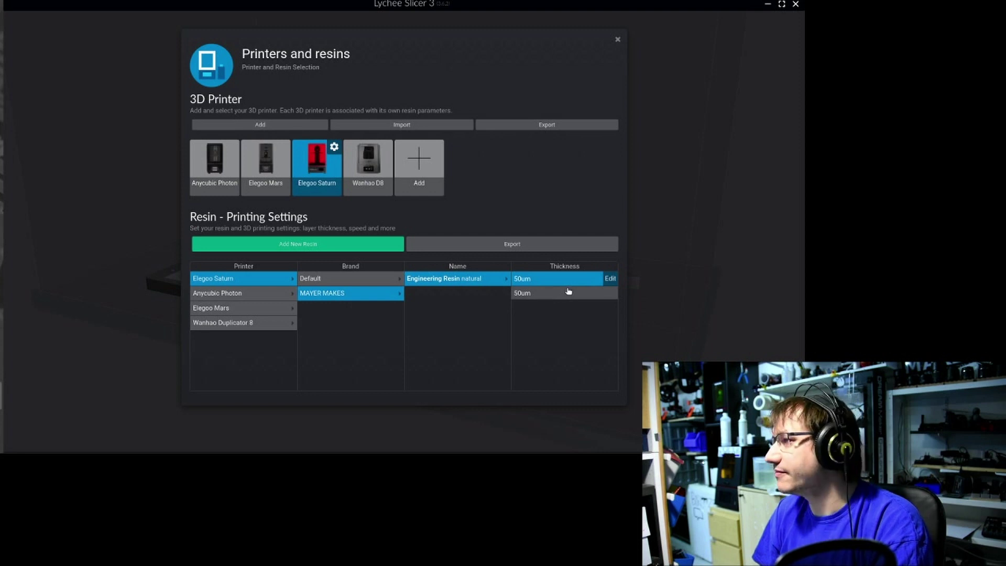
# Reopen Printers and resins to reach the Saturn's MAYER MAKES Engineering Resin natural 50um profile.
pyautogui.click(616, 41)
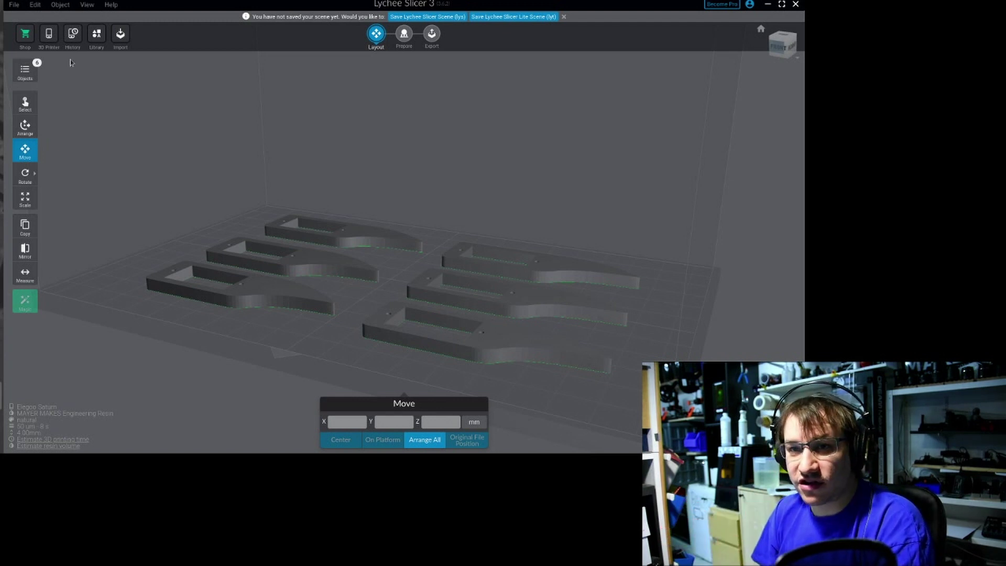
pyautogui.click(49, 35)
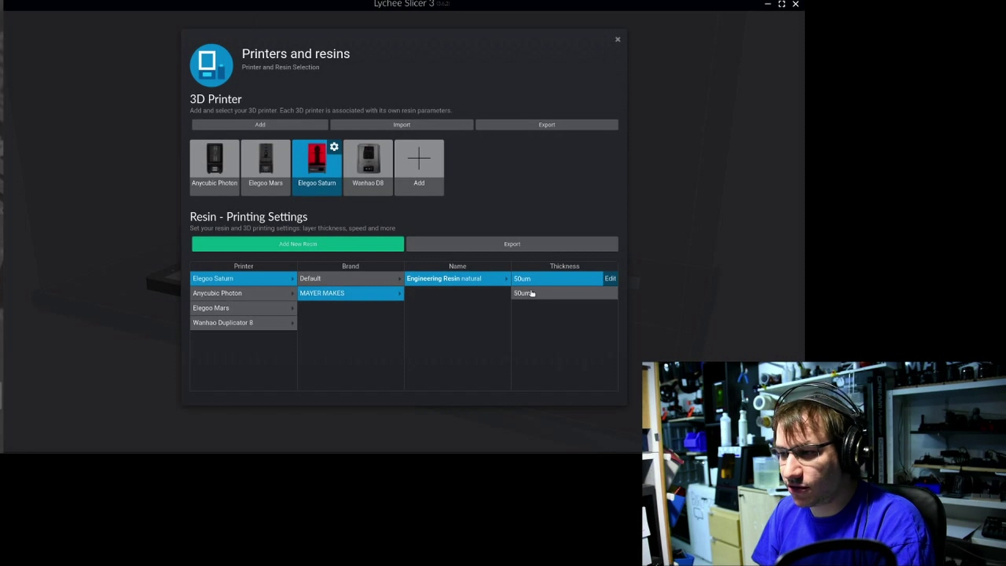
pyautogui.click(610, 278)
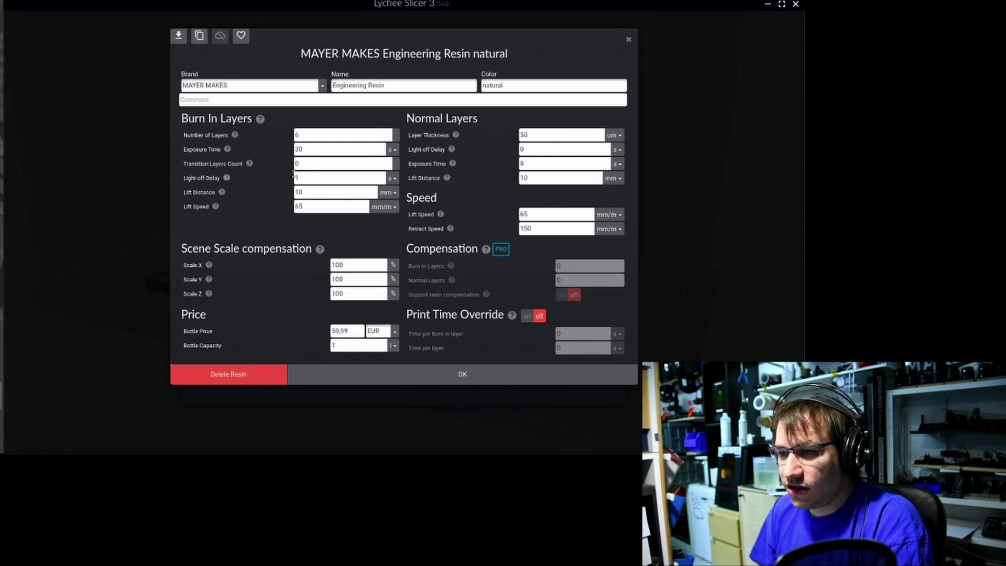
pyautogui.click(535, 178)
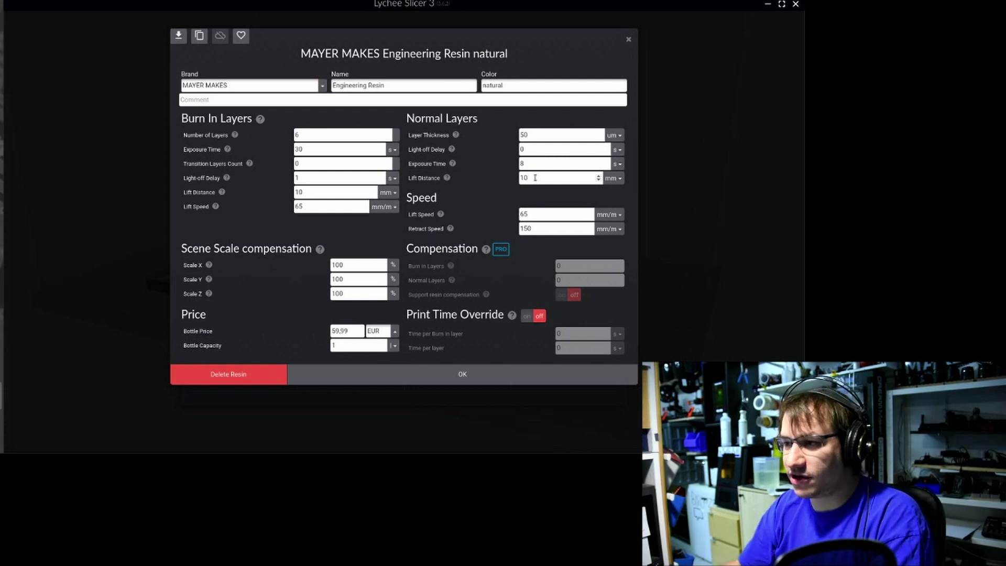
pyautogui.press('BackSpace')
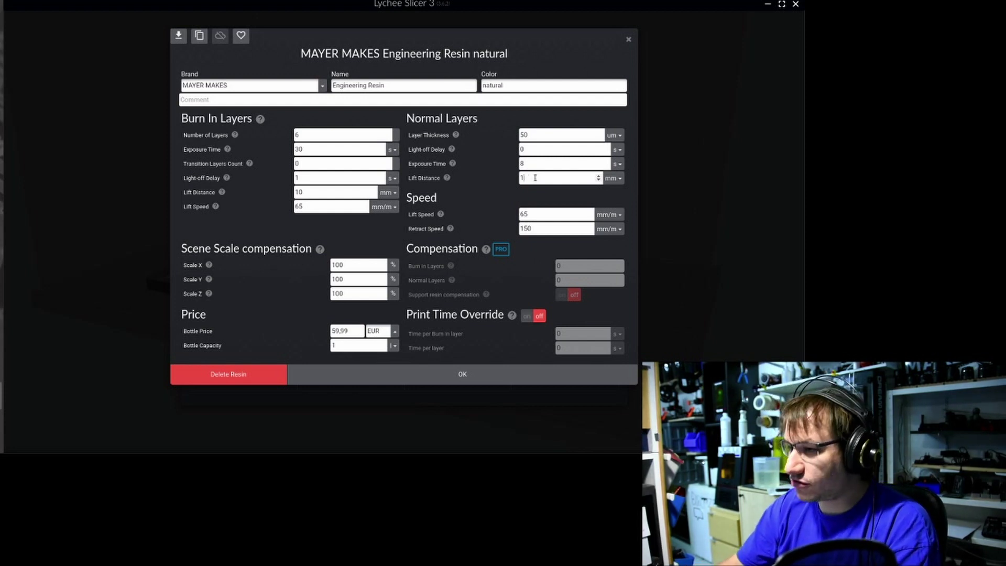
pyautogui.write('2')
pyautogui.press('Return')
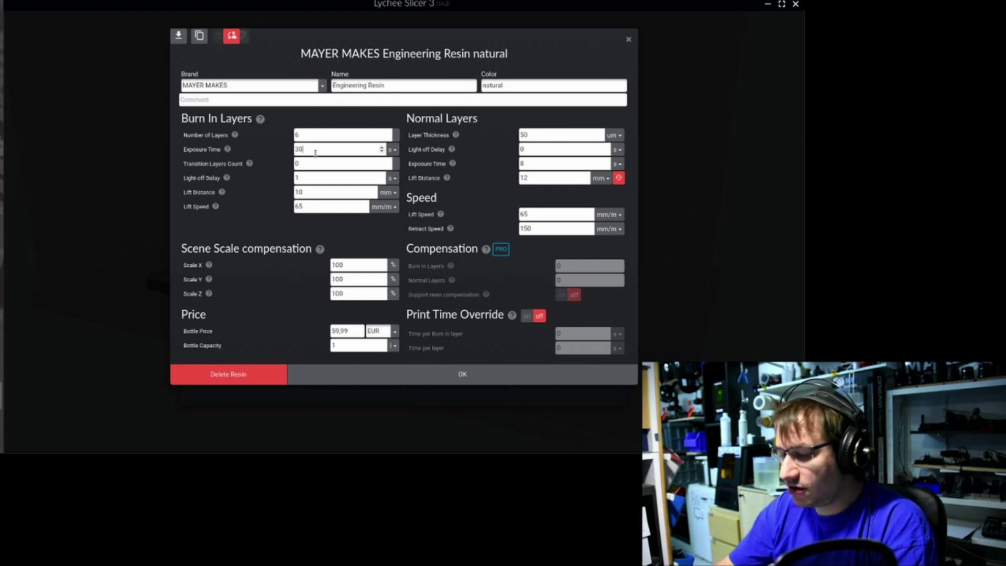
pyautogui.press('BackSpace')
pyautogui.write('5')
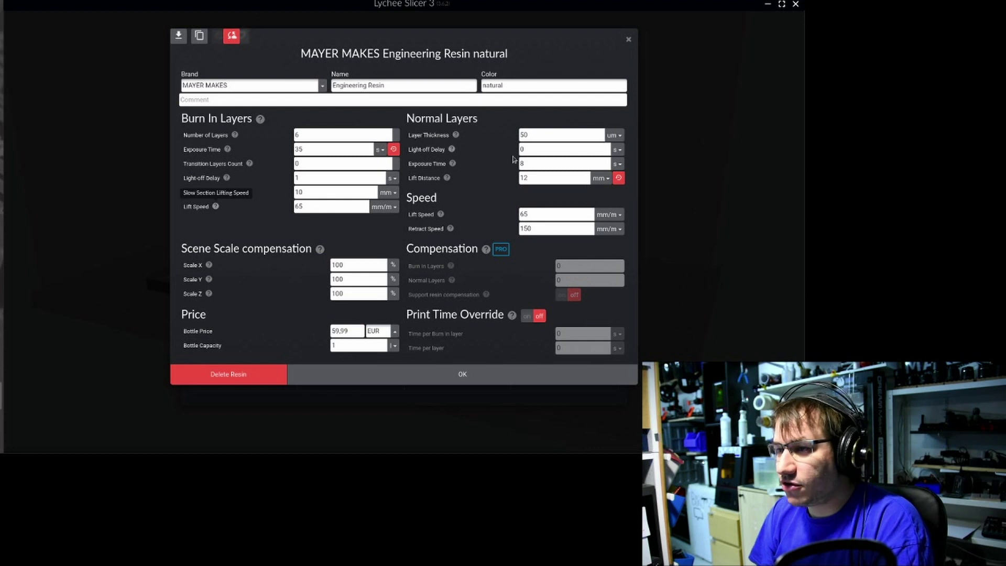
pyautogui.click(532, 163)
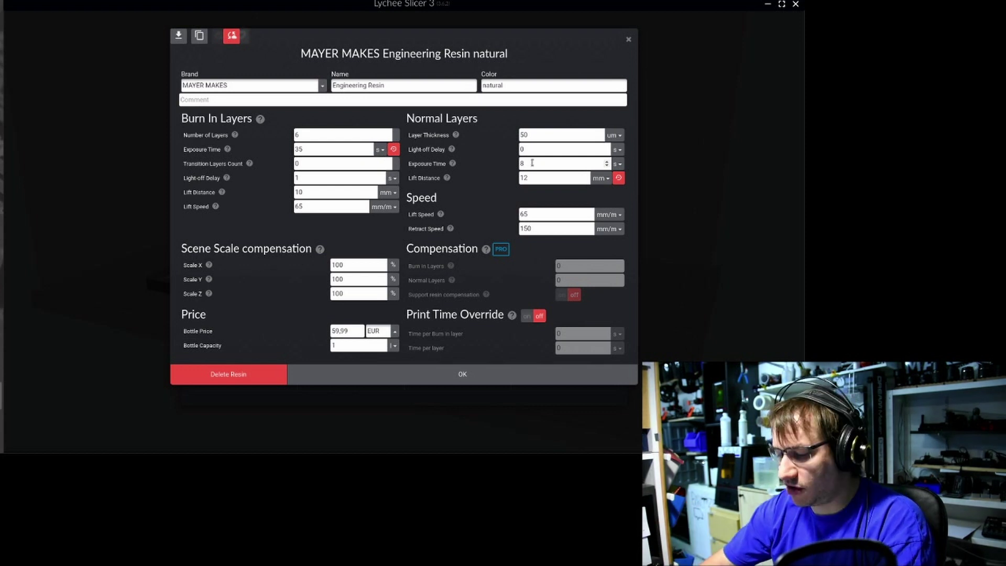
pyautogui.write('7')
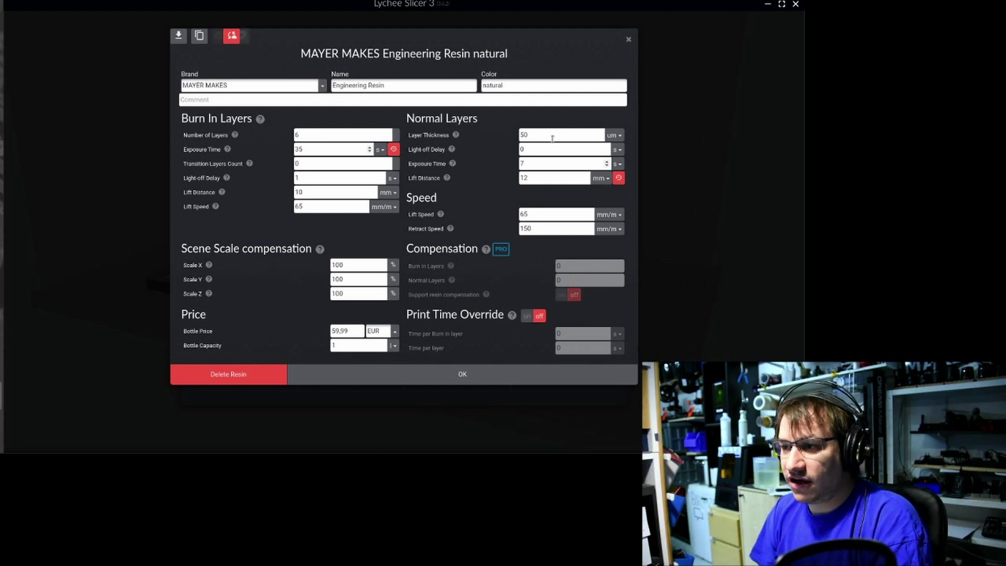
pyautogui.doubleClick(521, 163)
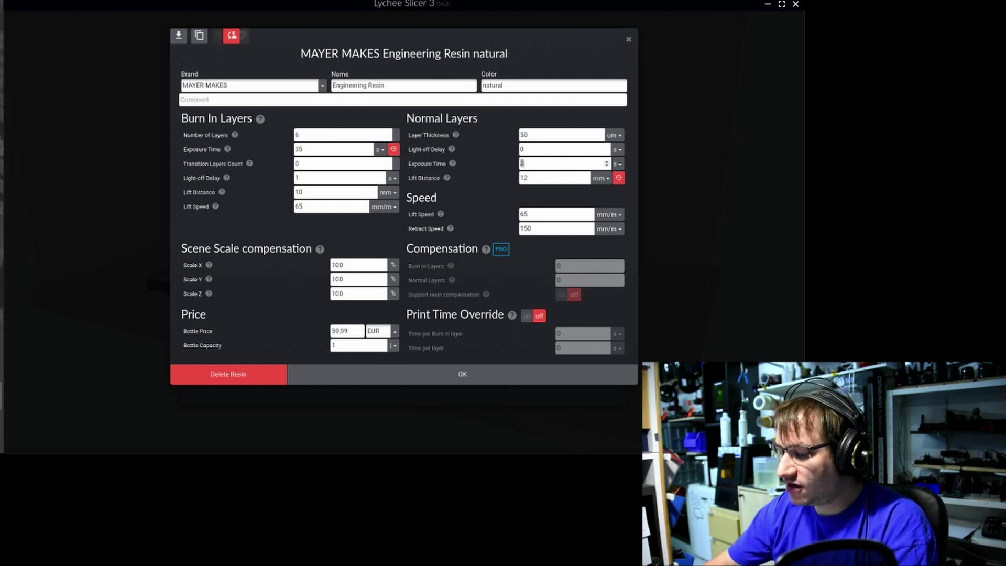
pyautogui.write('8')
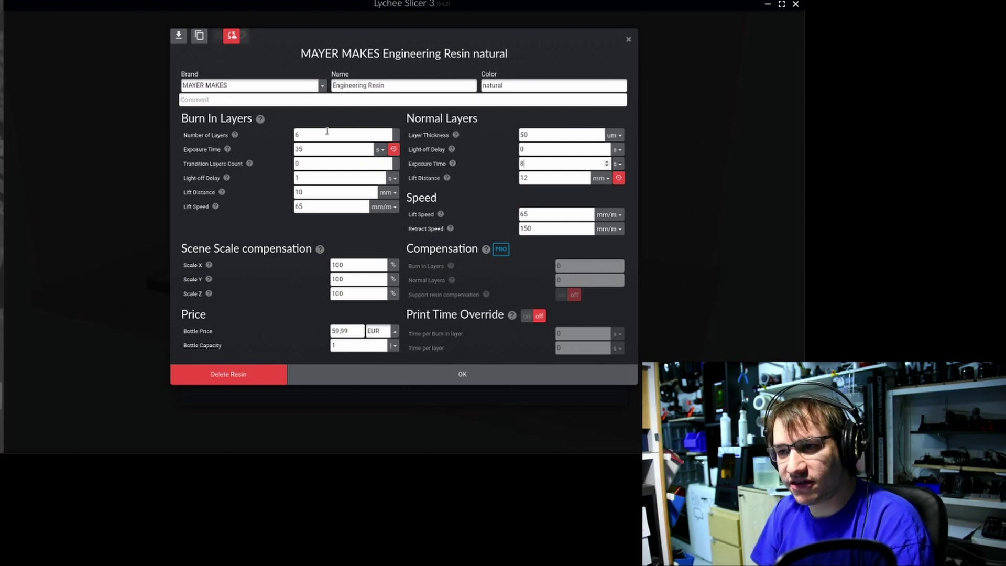
pyautogui.click(320, 147)
pyautogui.write('0')
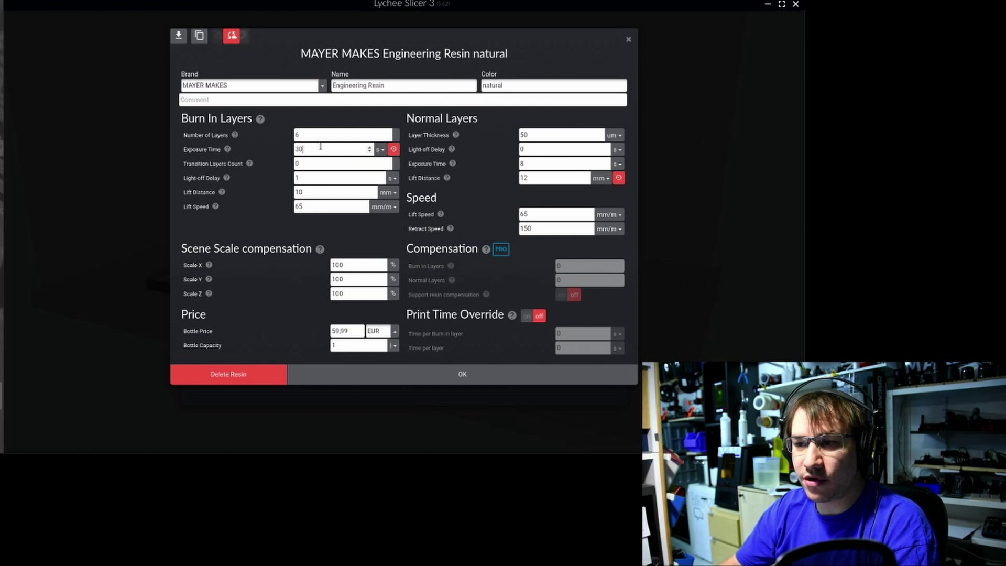
pyautogui.click(528, 178)
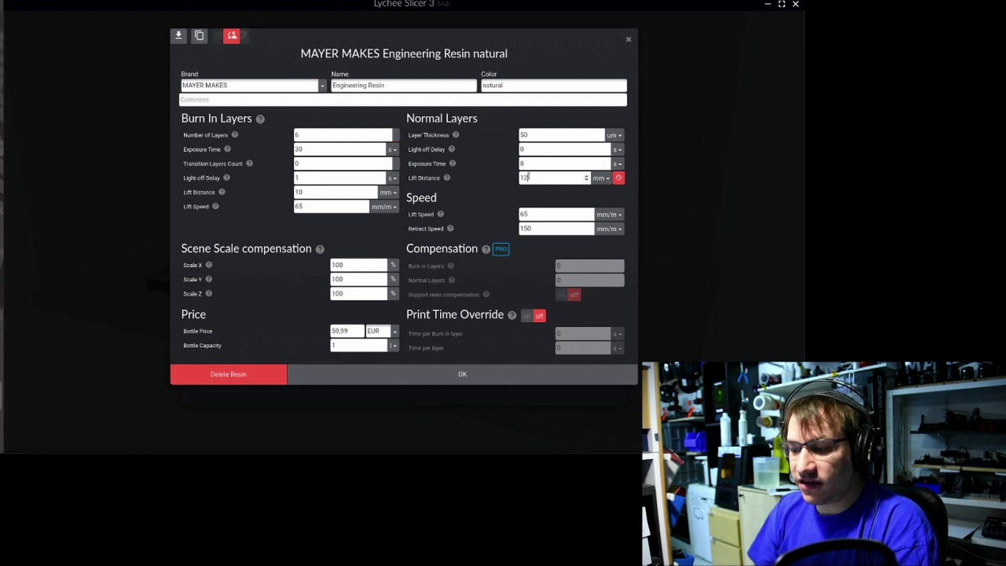
pyautogui.press('BackSpace')
pyautogui.write('0')
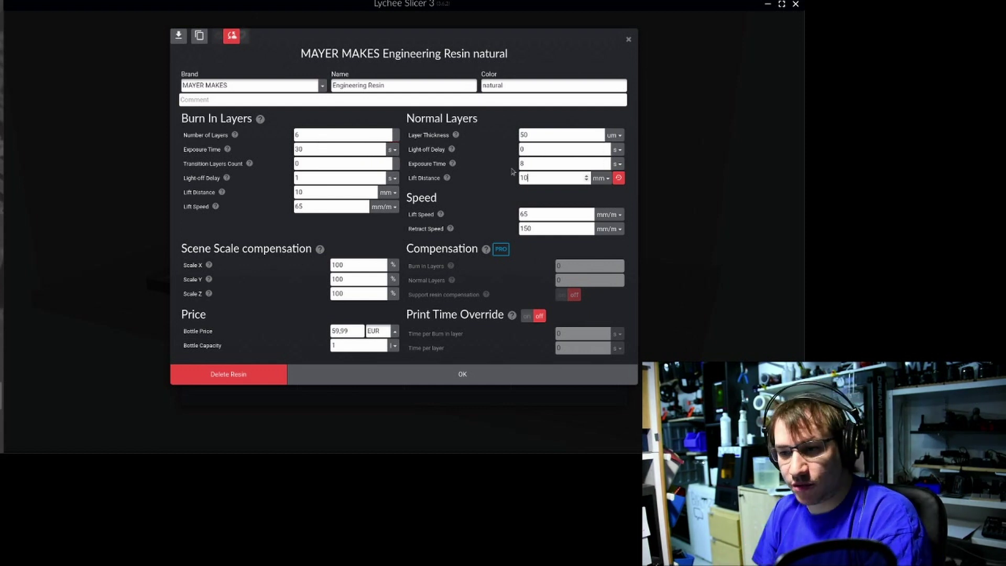
# Accept the edited Engineering Resin natural settings and close Printers and resins to return to the six-part layout.
pyautogui.click(463, 375)
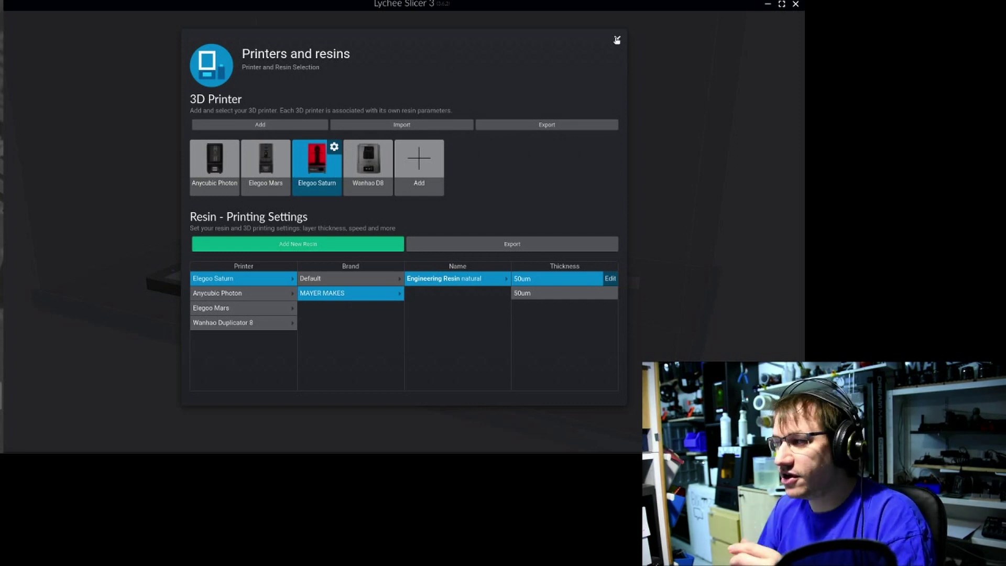
pyautogui.click(617, 40)
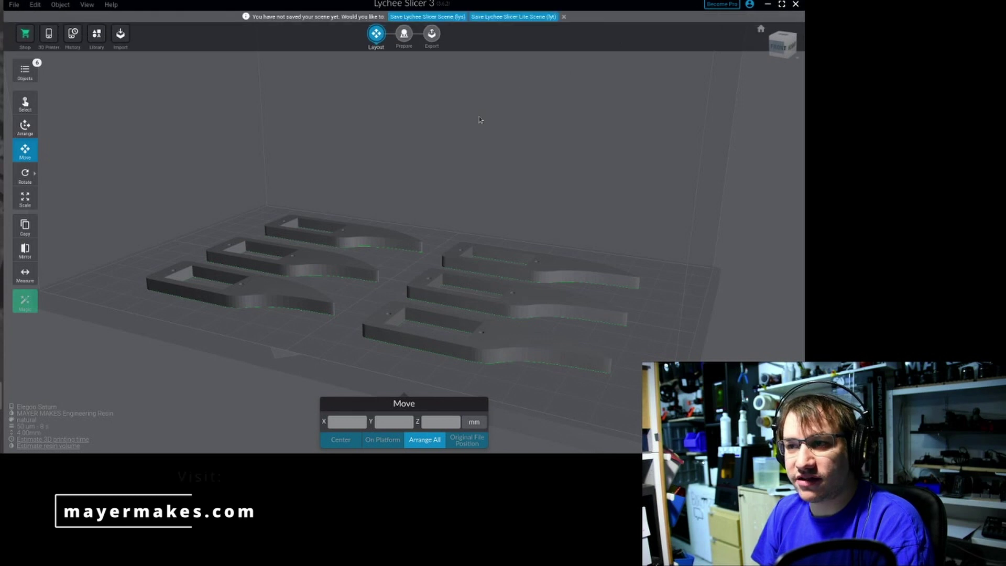